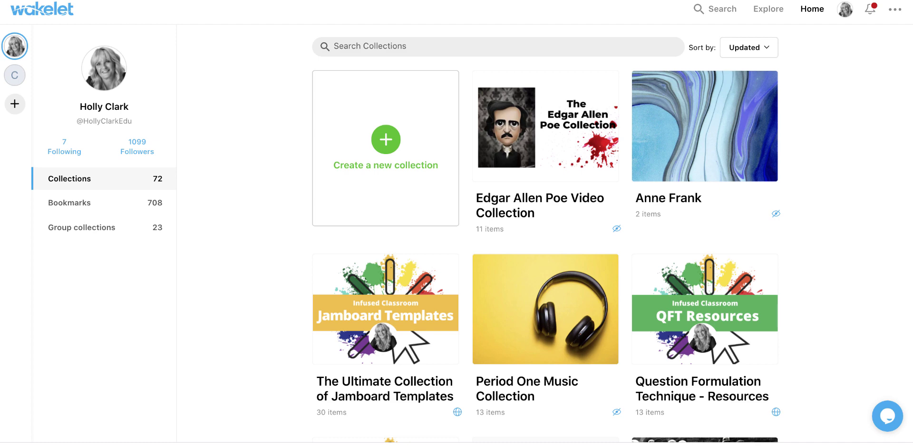
Step: Create a new collection and title it "Example Collection"
left_click(396, 141)
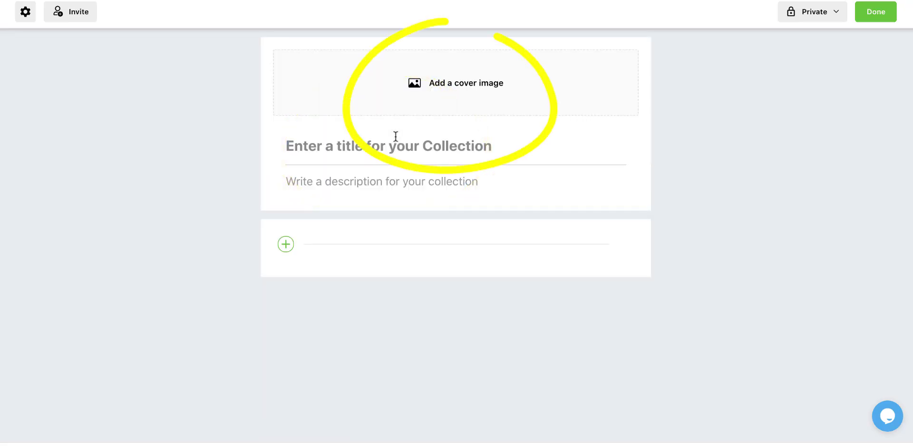
left_click(560, 164)
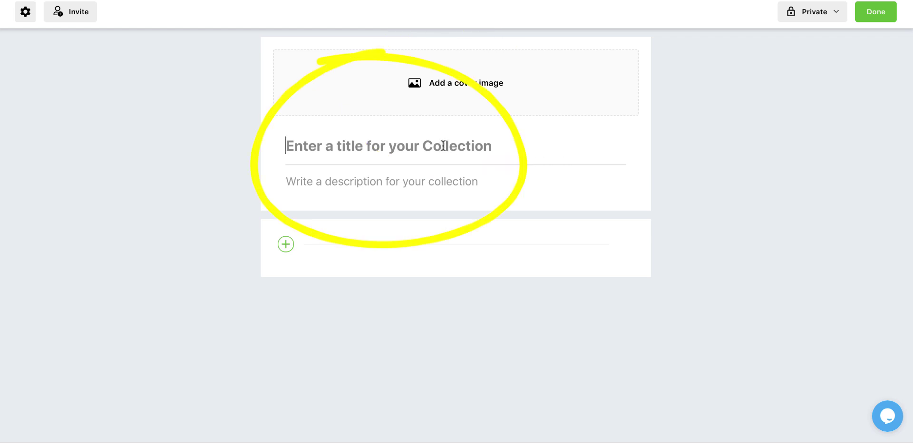
type("Example ")
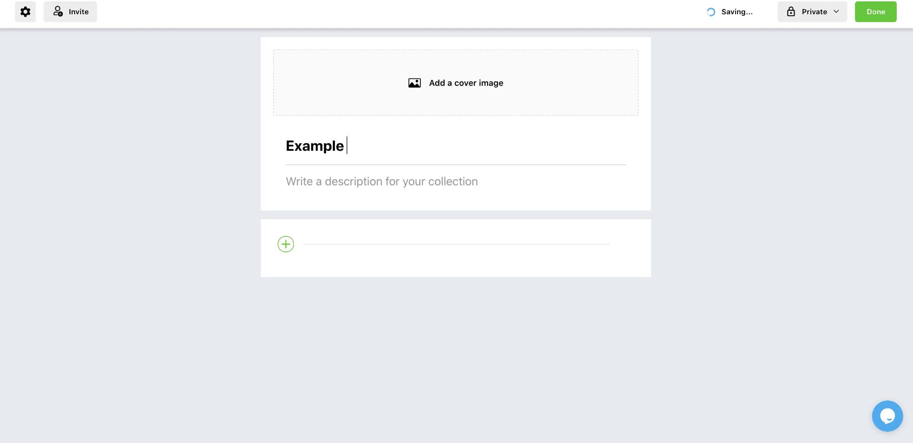
type("Collection")
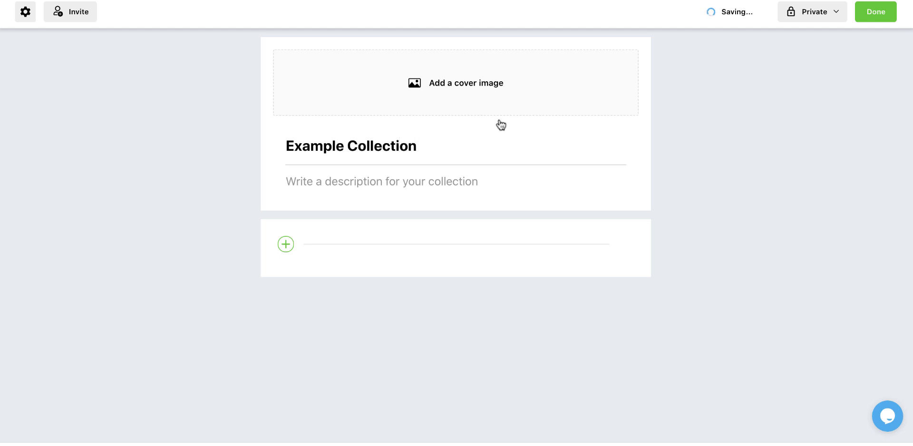
Step: Set the collection's cover image to the Unsplash photo of a mountain peak behind a rocky stream
left_click(475, 84)
left_click(460, 130)
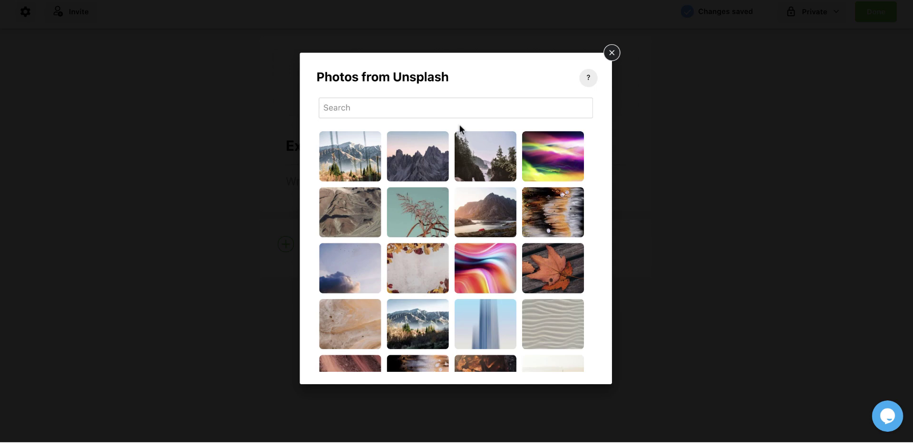
scroll(428, 309, "down", 5)
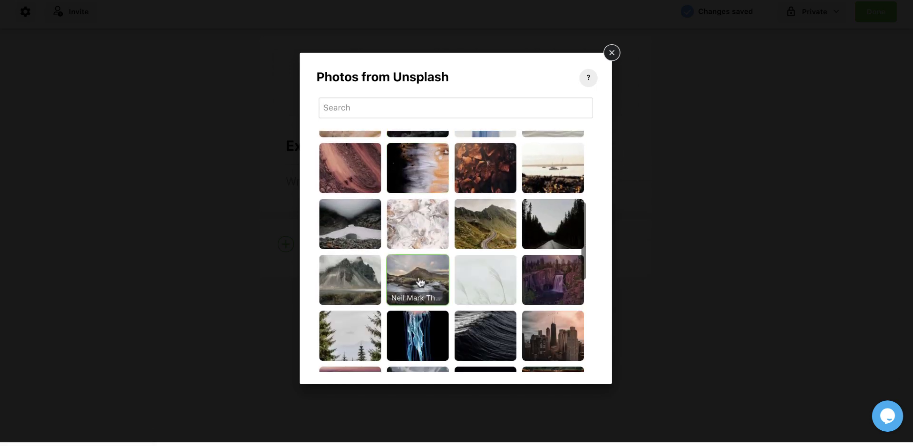
left_click(415, 269)
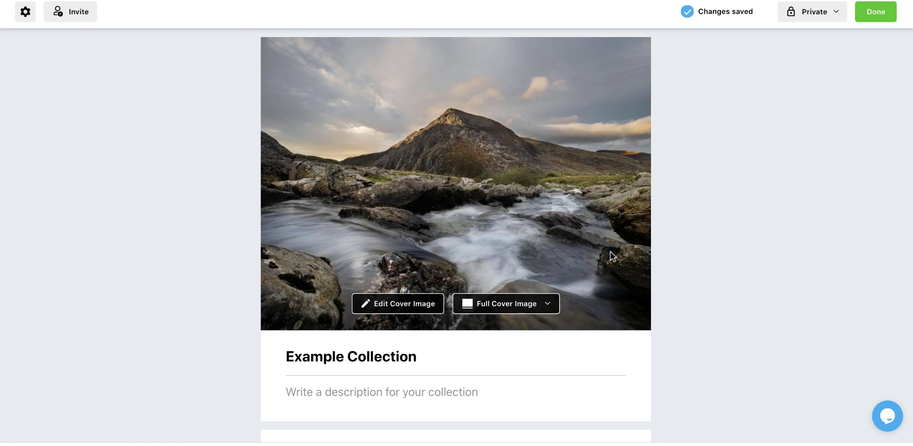
Step: Search YouTube for "Anne Frank" and add the video "Who Was Anne Frank? | History" to the collection
scroll(412, 377, "down", 2)
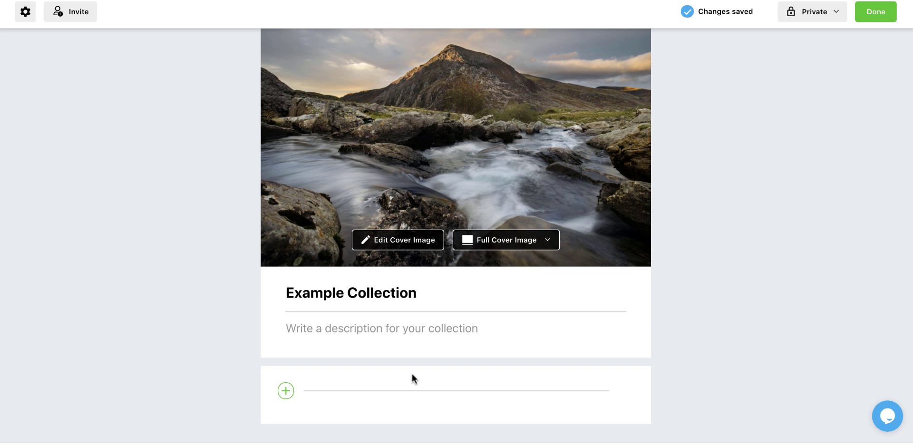
left_click(285, 390)
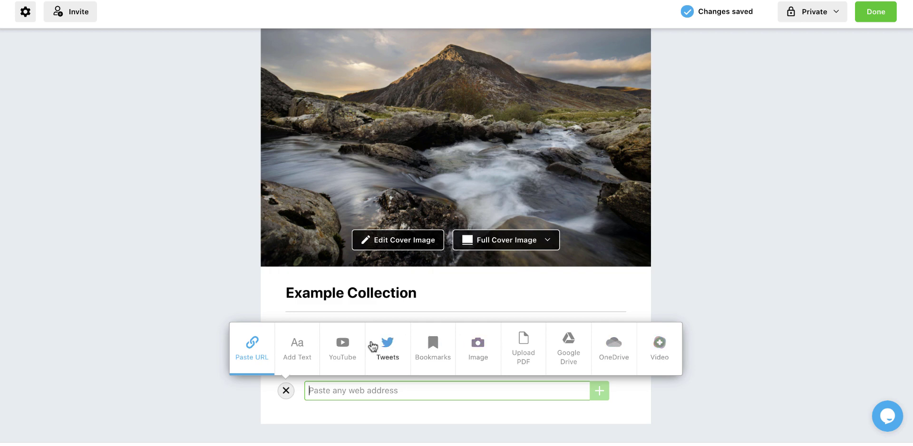
left_click(349, 351)
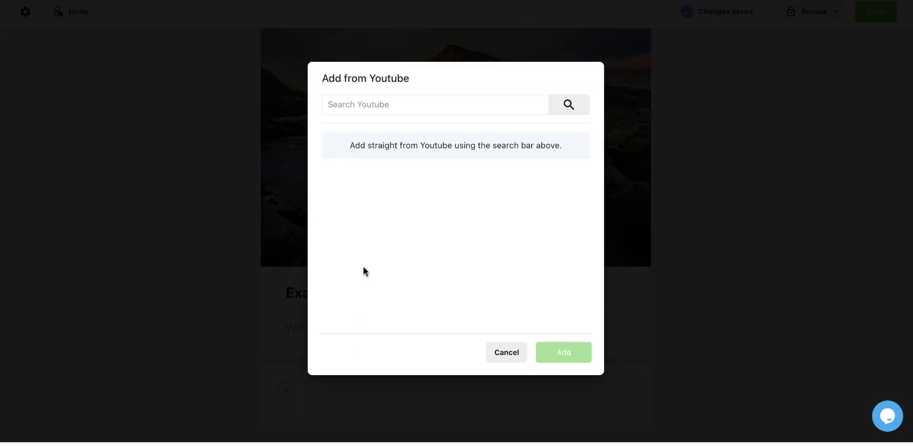
left_click(355, 104)
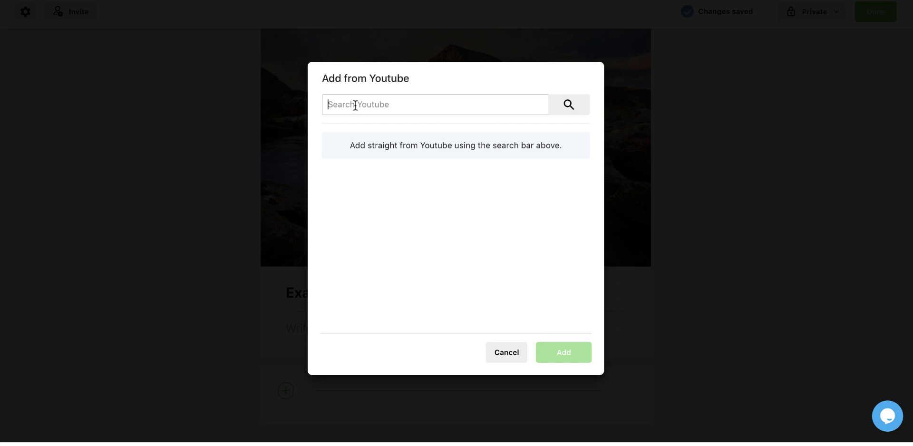
type("Anne Frank")
left_click(576, 106)
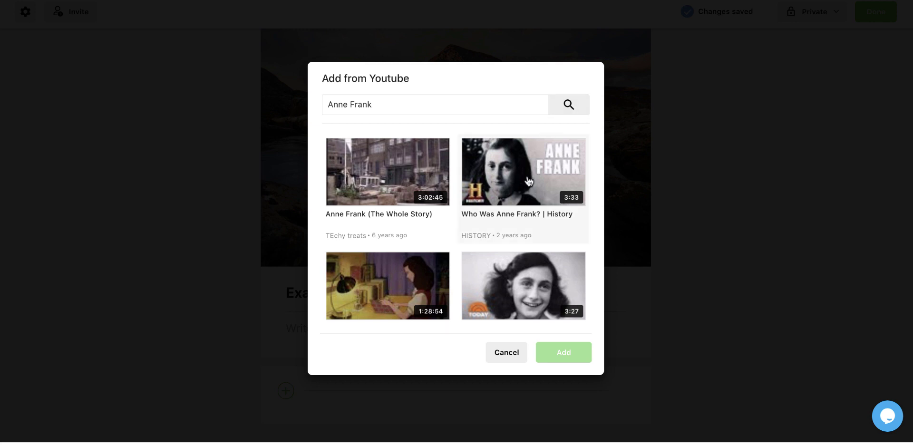
left_click(528, 179)
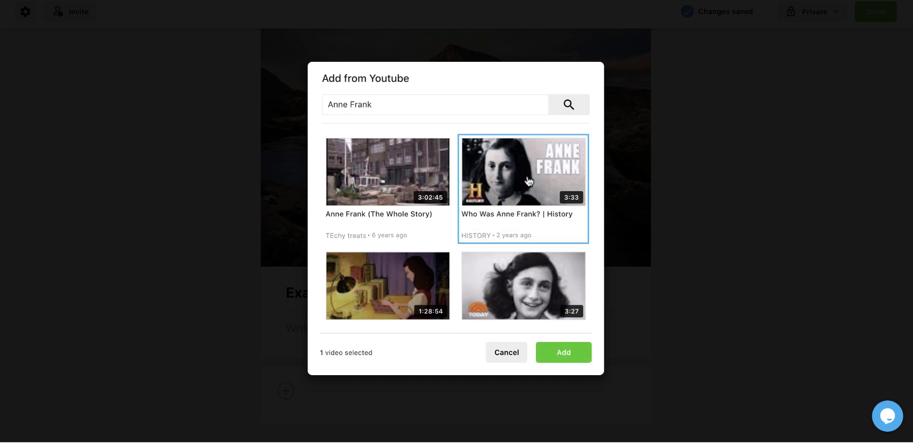
left_click(562, 357)
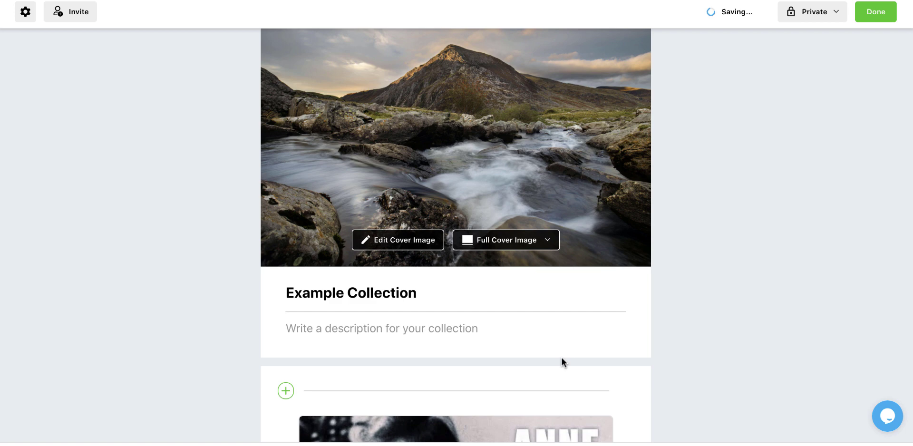
Step: Add the YouTube video "ANNE FRANK'S DIARY - An animated feature film" above the History video, found by searching "Anne Frank"
scroll(561, 361, "down", 7)
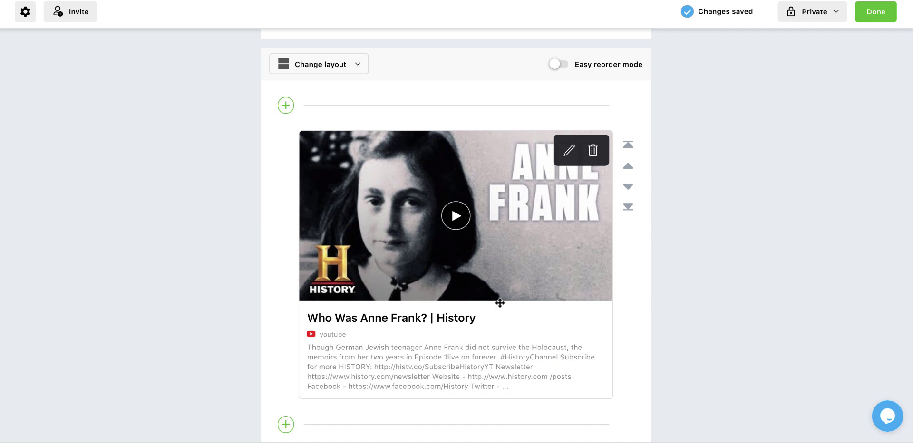
left_click(285, 105)
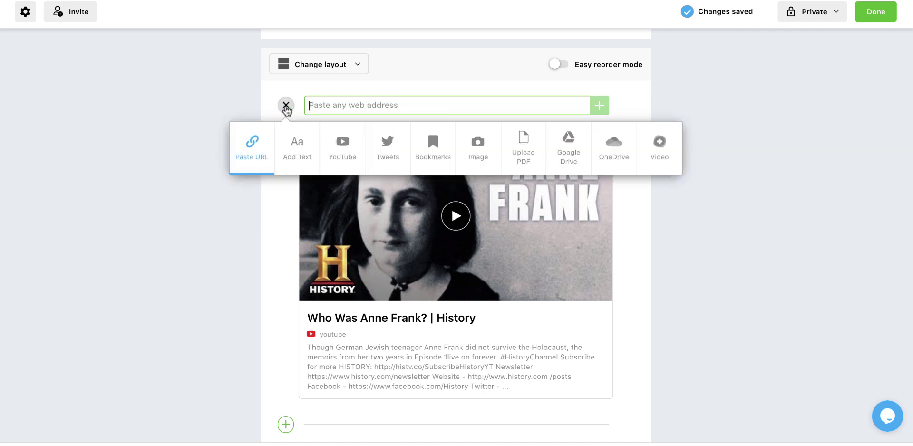
left_click(347, 150)
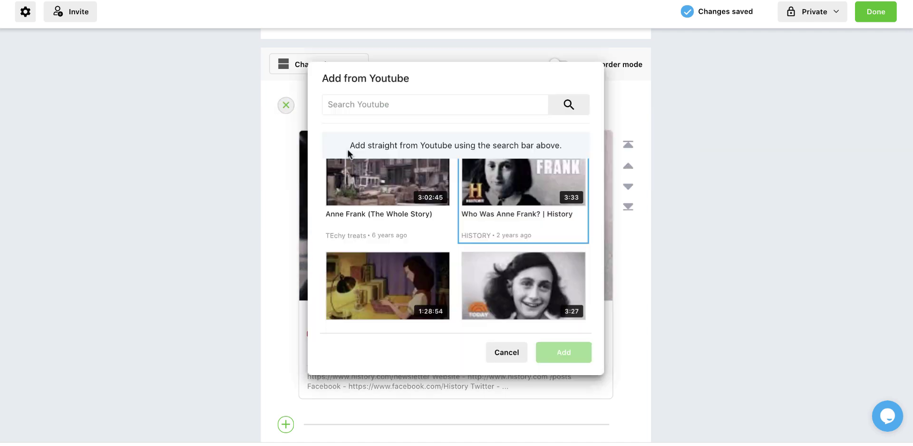
left_click(420, 104)
type("Anne ")
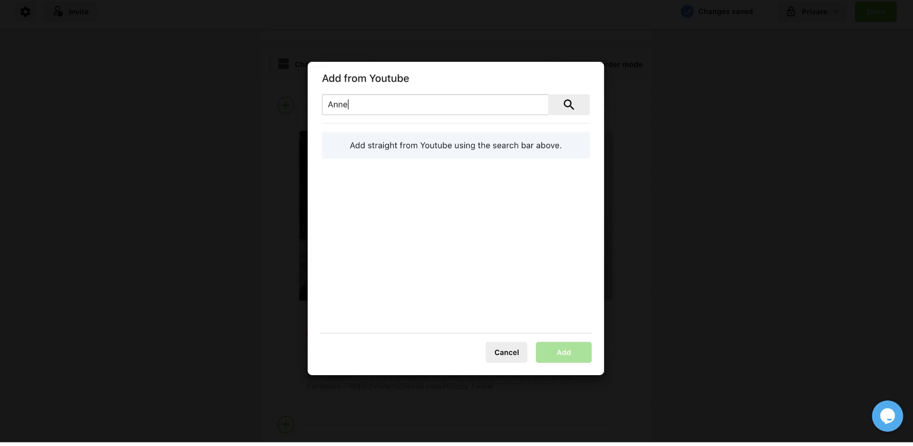
type("Frank")
left_click(569, 109)
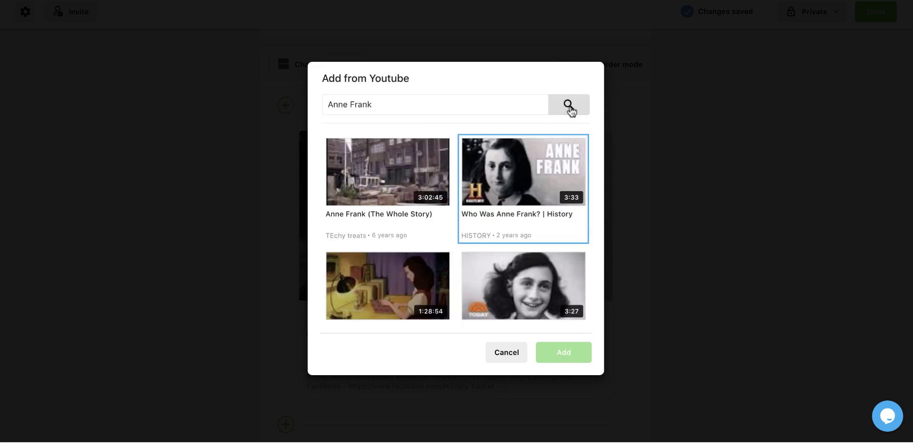
left_click(399, 296)
left_click(569, 352)
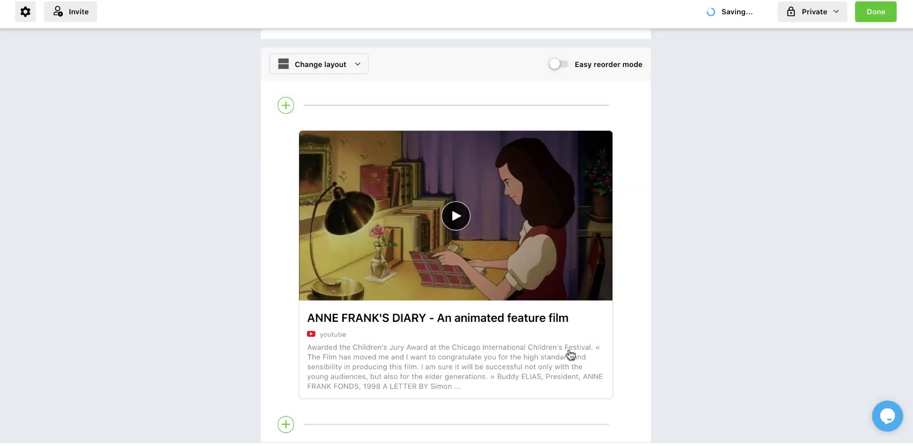
Step: Try the Compact View and Mood Board layouts on the collection
scroll(638, 245, "down", 2)
scroll(637, 245, "up", 3)
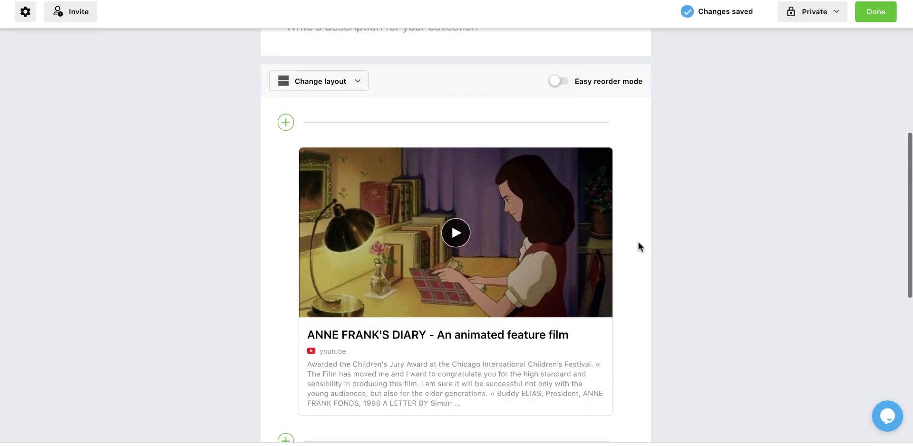
scroll(638, 243, "up", 1)
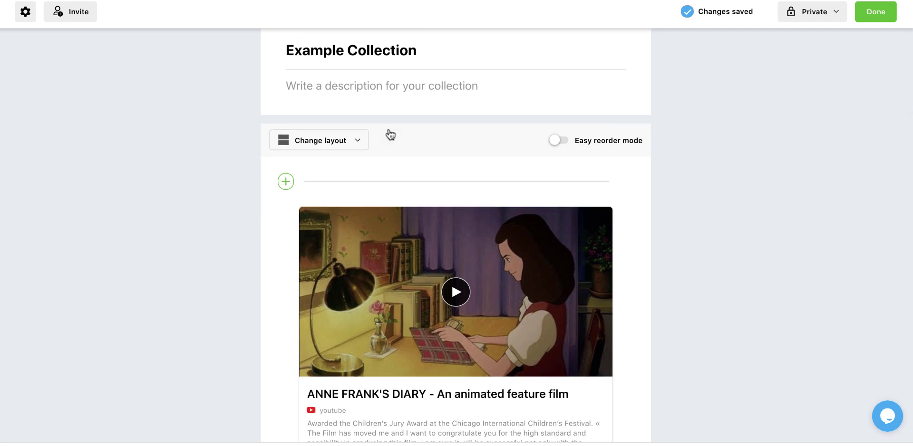
left_click(324, 144)
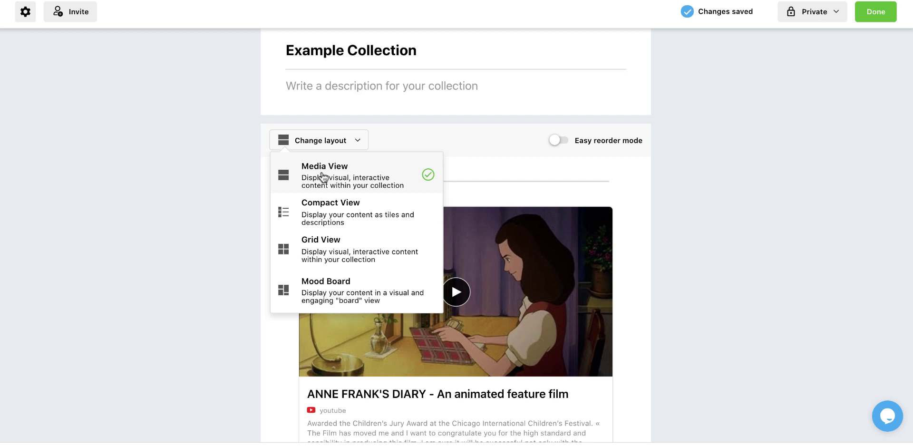
left_click(324, 212)
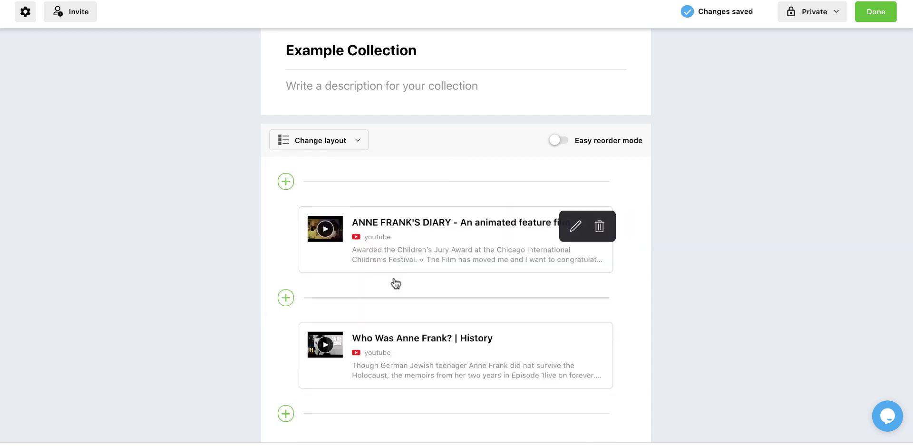
left_click(318, 147)
left_click(312, 241)
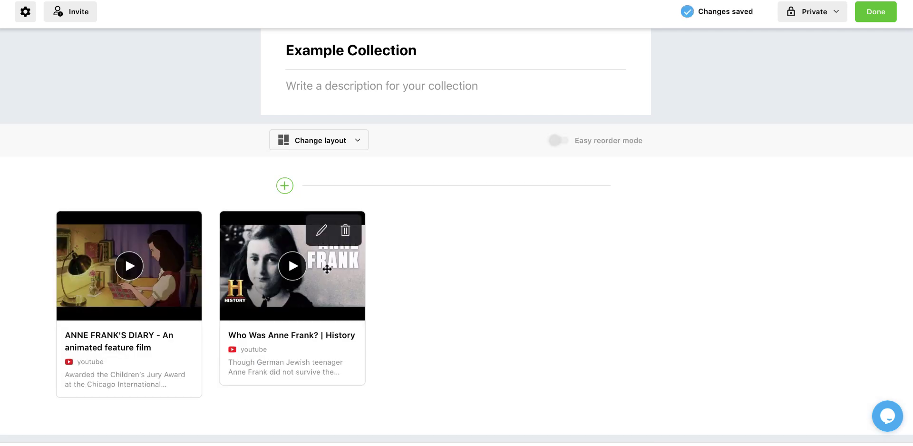
Step: Set the collection's layout to Grid View
left_click(336, 144)
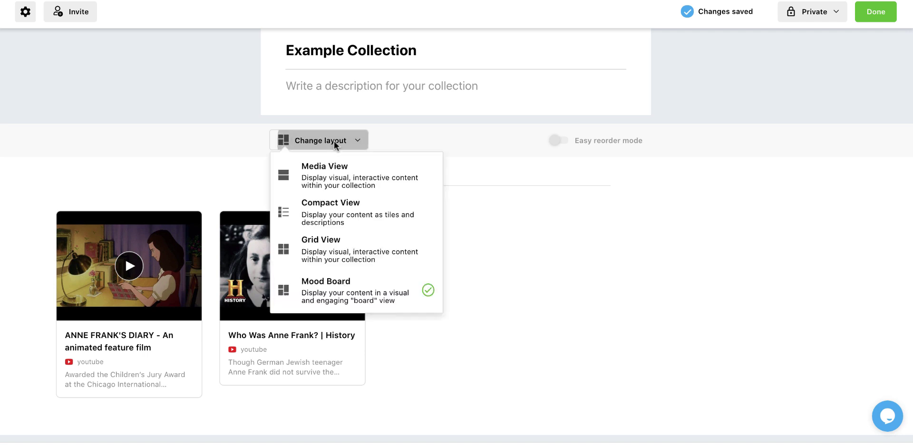
left_click(333, 248)
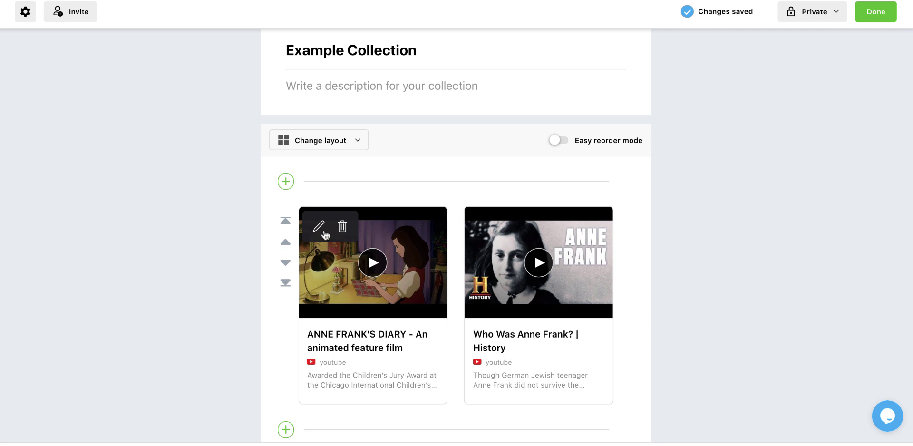
Step: Replace the description of the animated Anne Frank's Diary video with "Watch this video first"
left_click(319, 228)
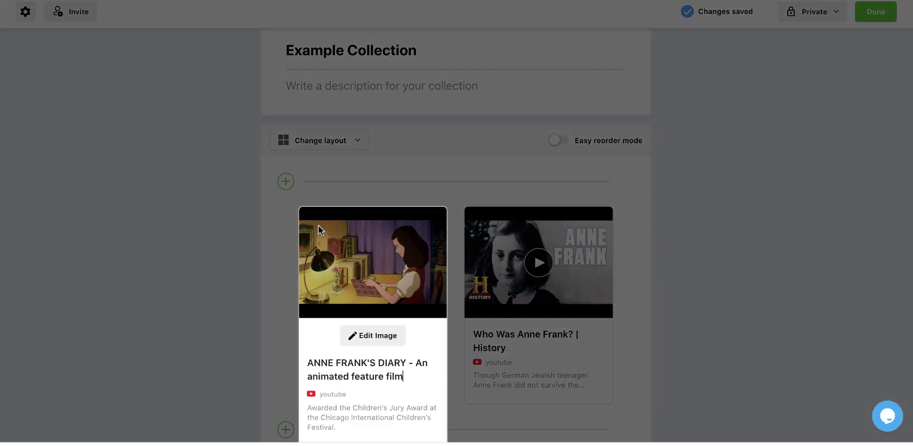
scroll(364, 263, "down", 2)
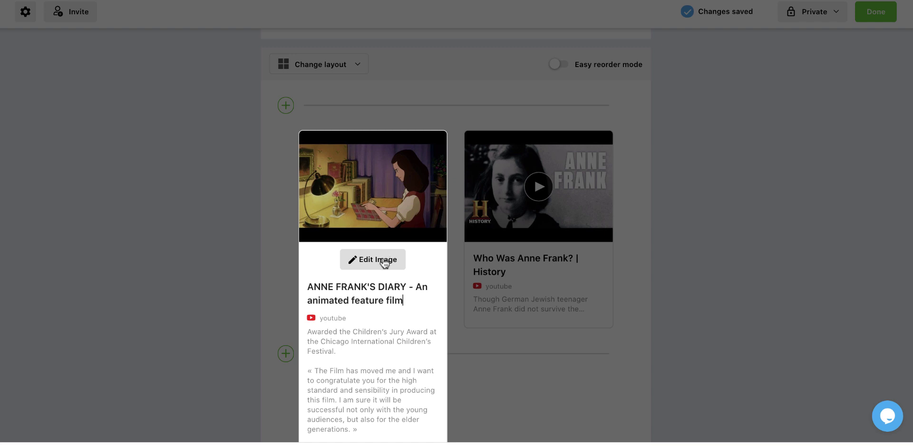
scroll(383, 260, "down", 2)
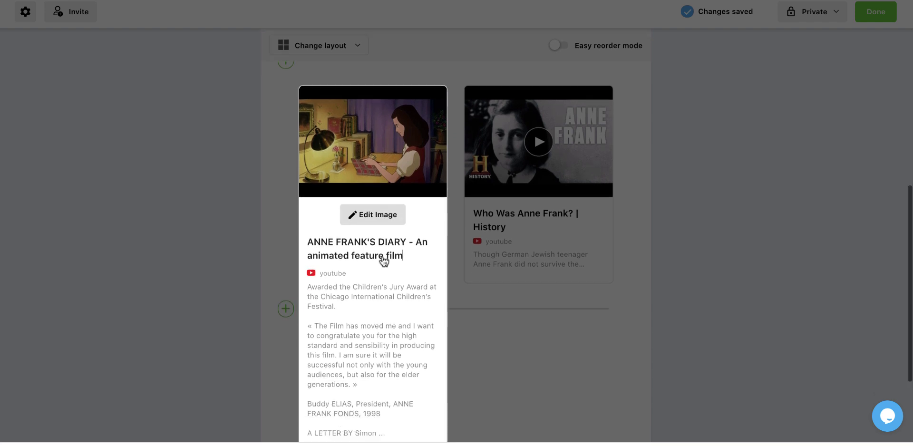
left_click_drag(385, 413, 304, 263)
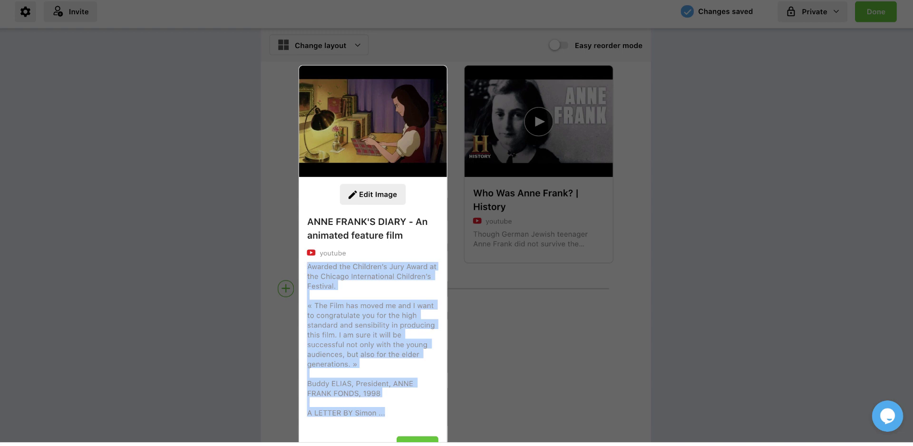
type("Watch this video first")
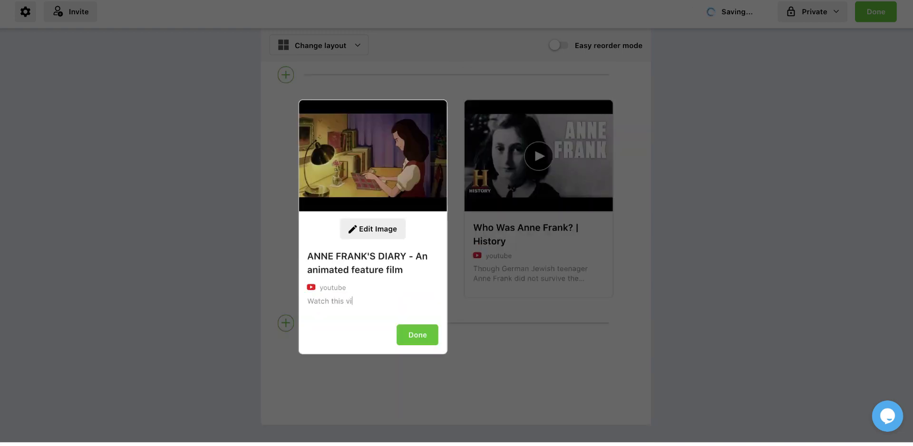
left_click(407, 334)
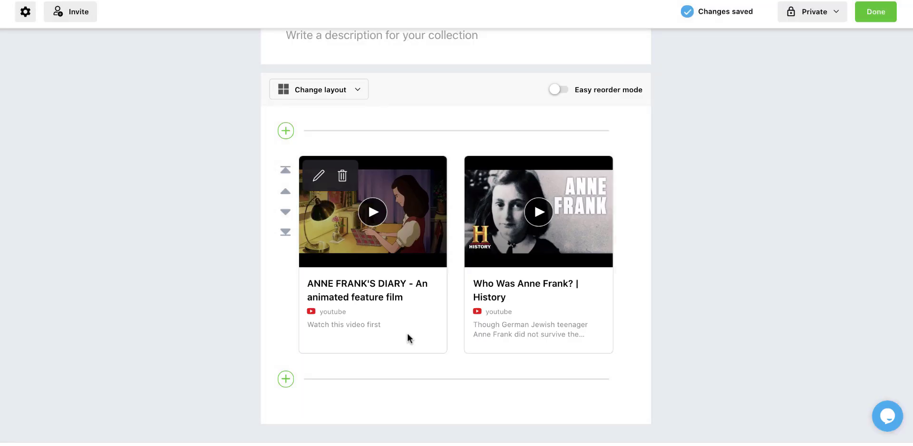
Step: Add a text item reading "Step One:" at the start of the collection, before the animated Anne Frank's Diary video
left_click(285, 131)
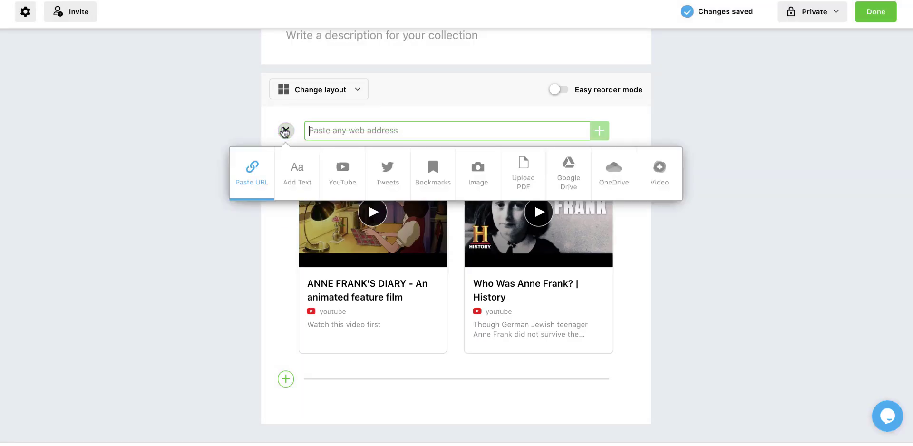
left_click(304, 177)
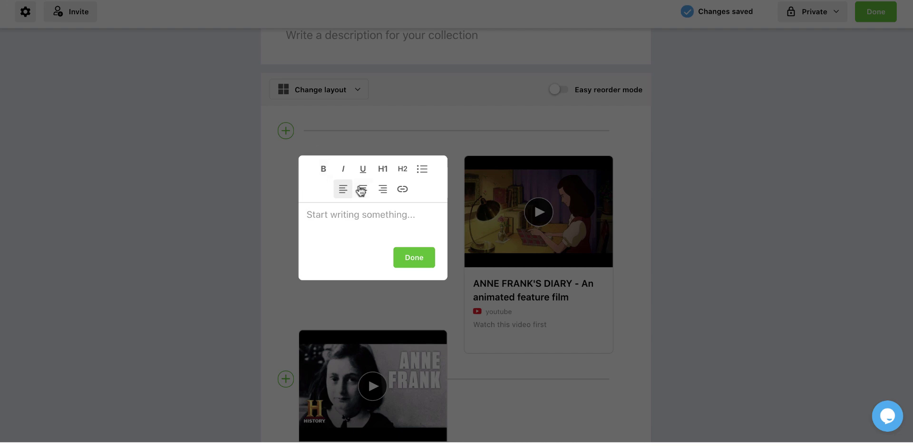
left_click(349, 250)
type("Step One:")
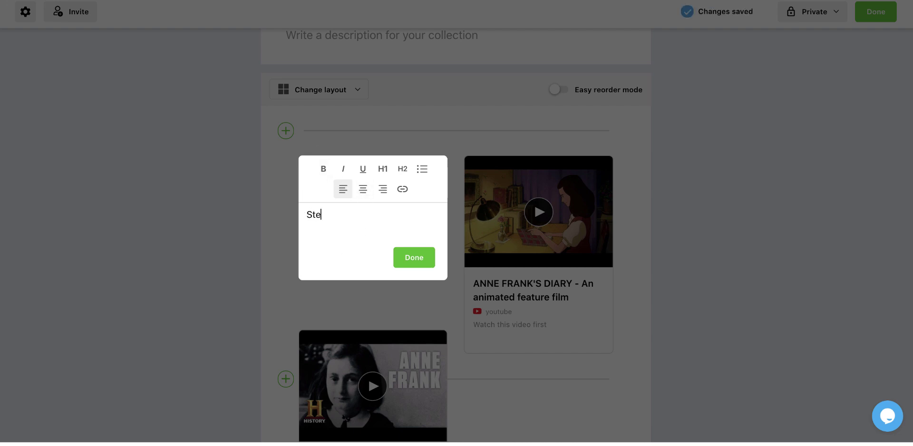
left_click(428, 260)
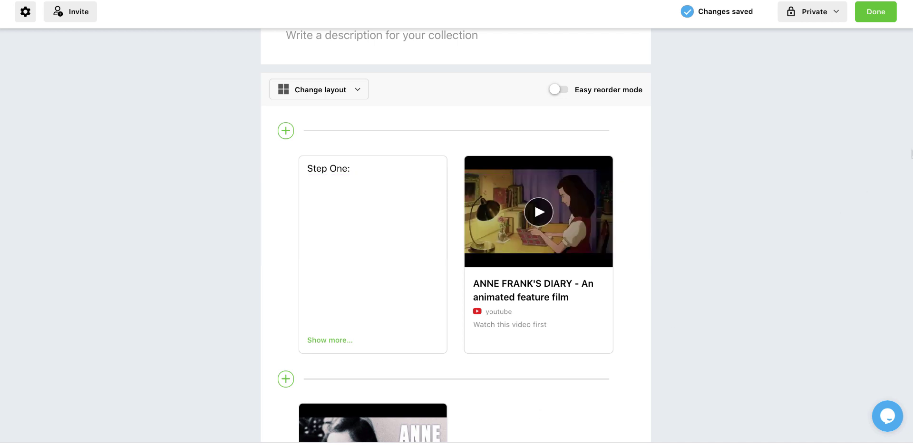
Step: Set the collection's visibility to Unlisted and finish editing it
left_click(809, 17)
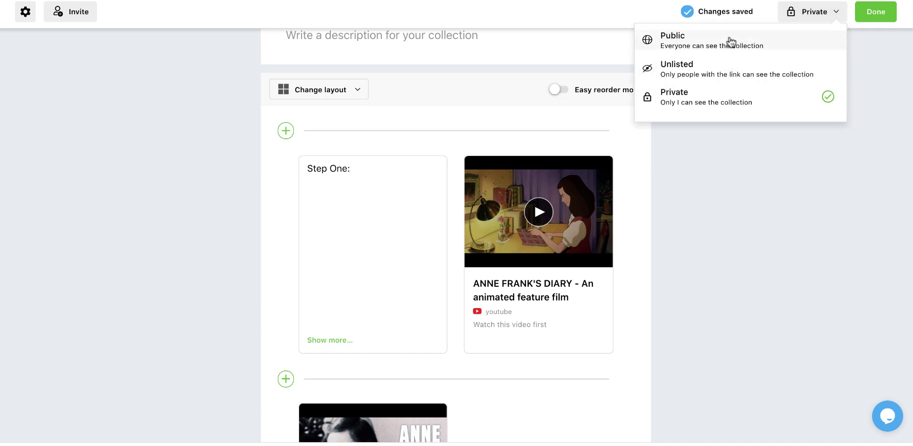
left_click(715, 67)
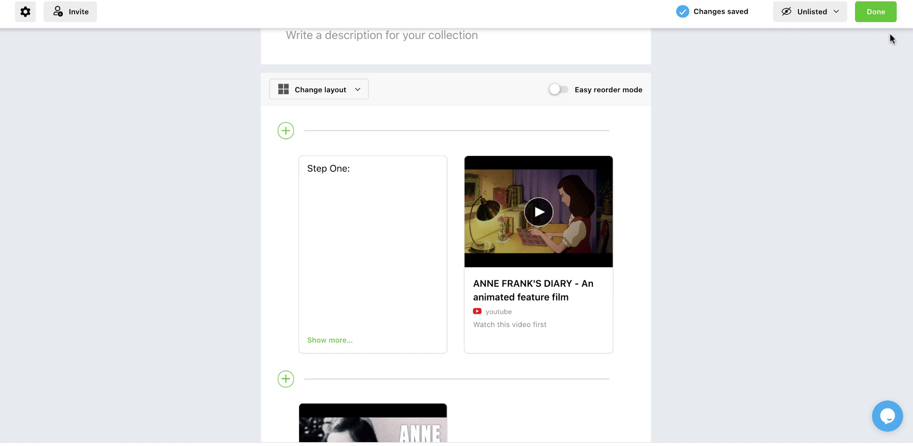
left_click(875, 11)
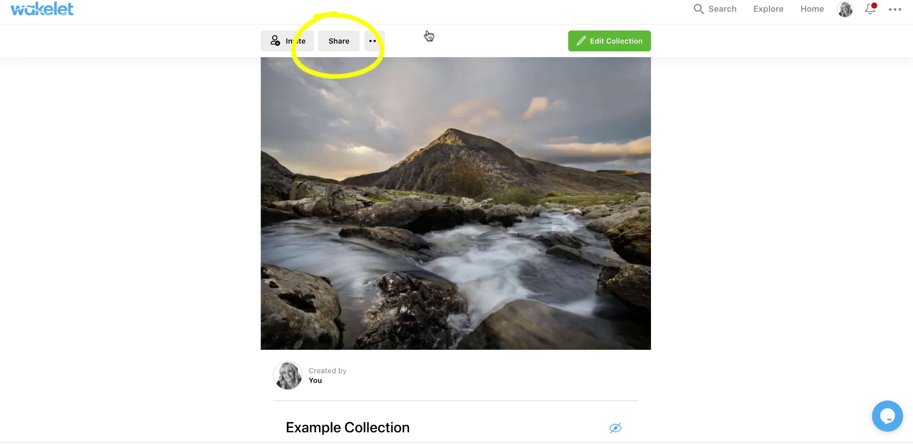
Step: View the collection's sharing options and its options for inviting contributors by link or code
left_click(338, 48)
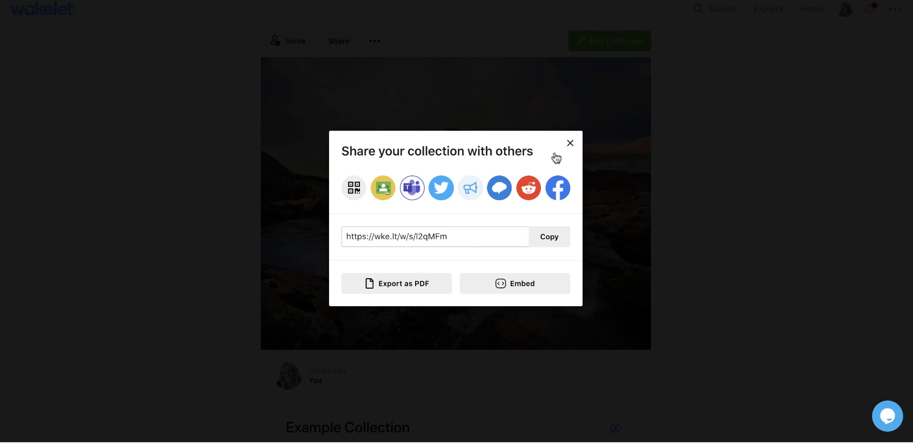
left_click(570, 142)
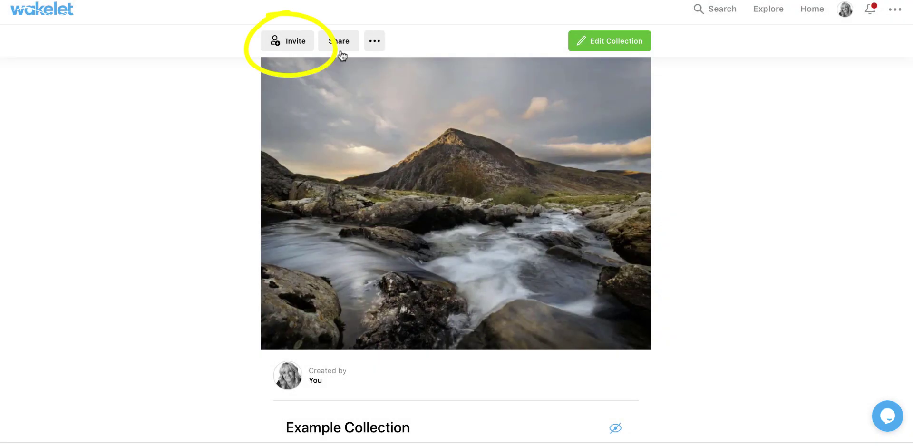
left_click(294, 42)
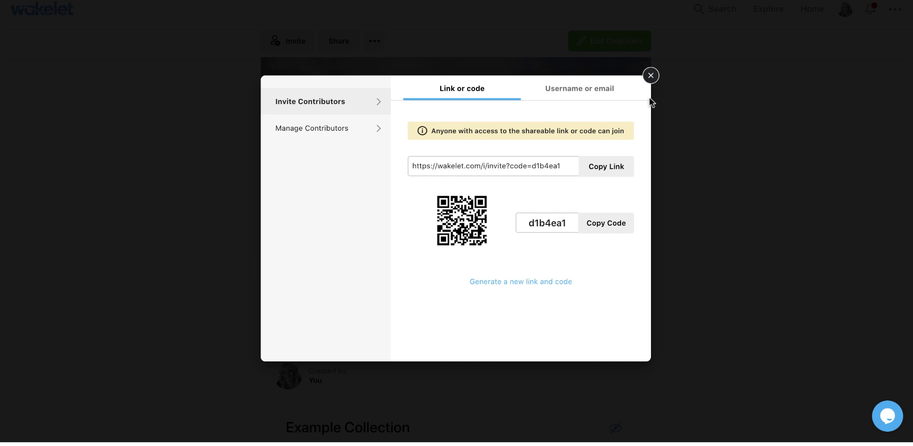
left_click(649, 76)
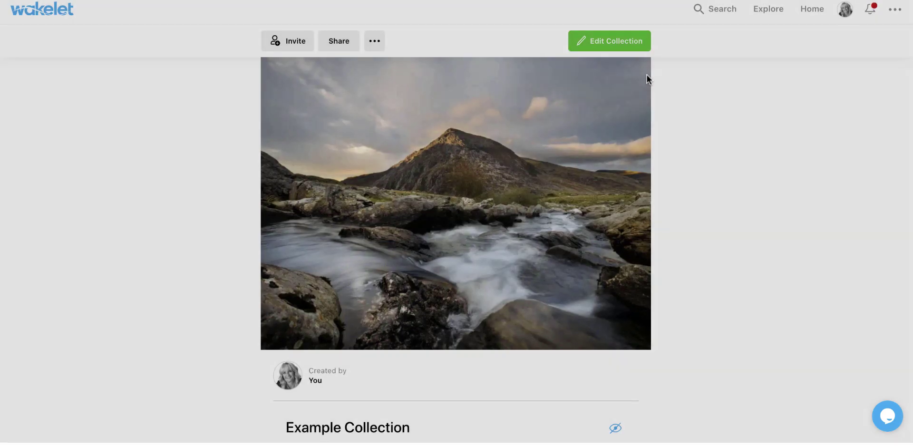
Step: Look over the finished collection, including its items in edit mode, and leave the editor
scroll(498, 357, "down", 1)
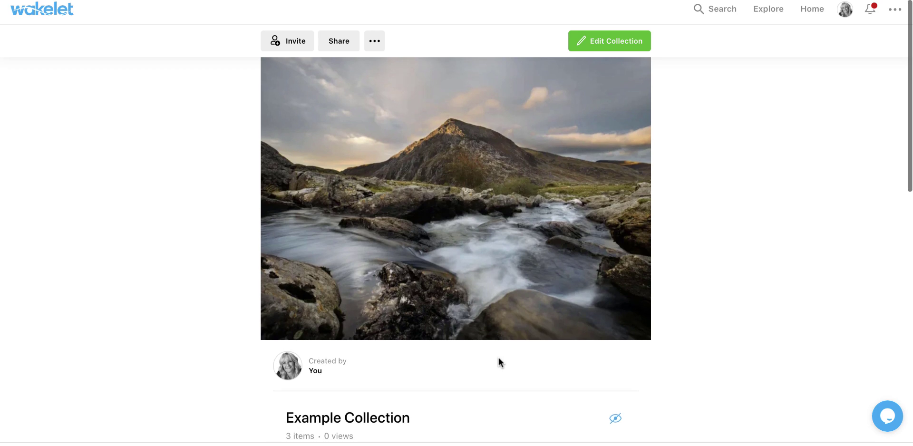
scroll(498, 362, "down", 5)
scroll(608, 84, "up", 5)
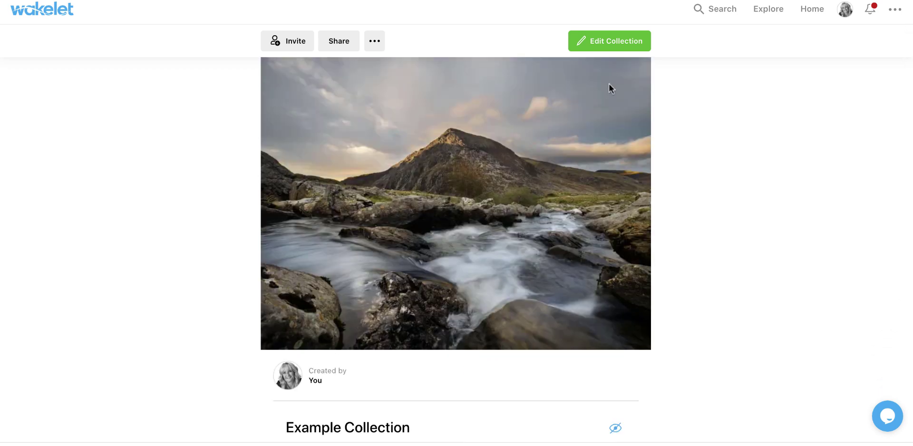
left_click(601, 40)
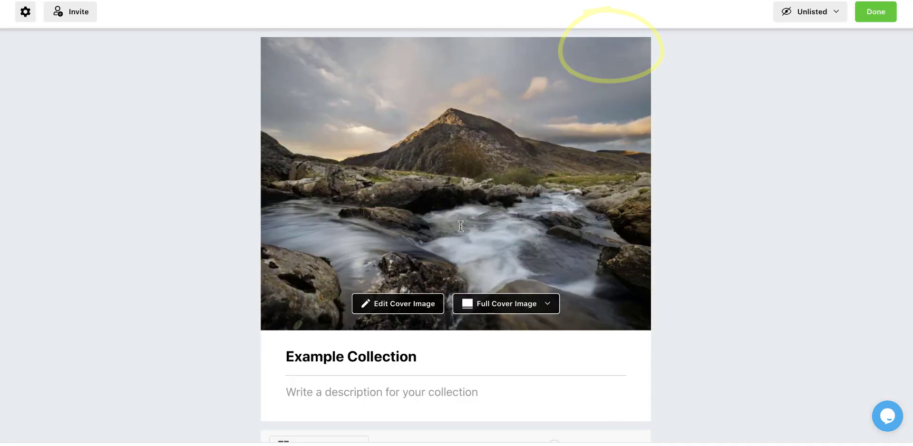
scroll(391, 386, "down", 4)
scroll(391, 385, "down", 3)
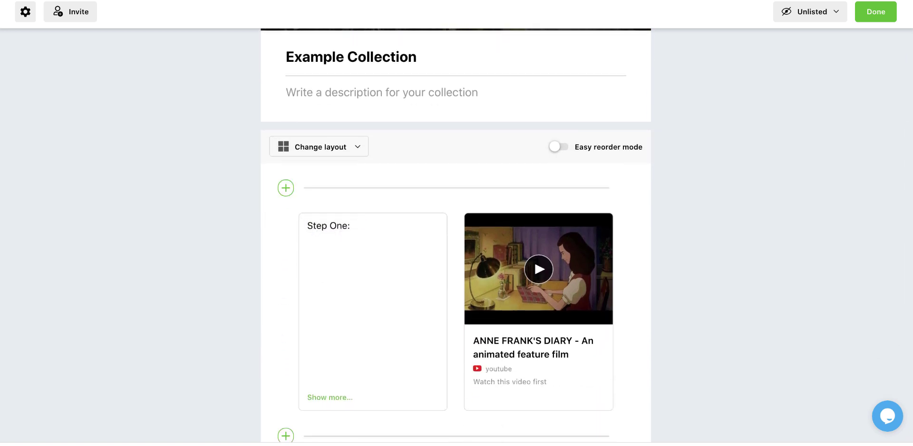
left_click(875, 13)
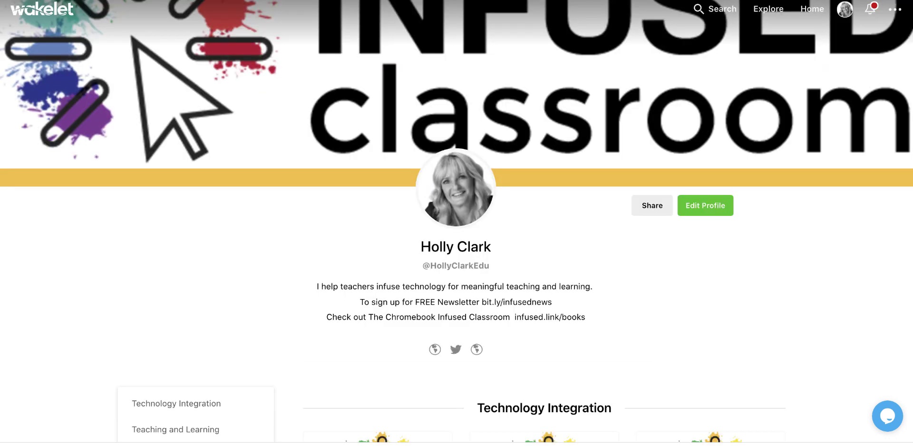
Step: Examine how the profile page groups collections under Technology Integration, Teaching and Learning, Workshop Resources and Examples
scroll(526, 240, "down", 4)
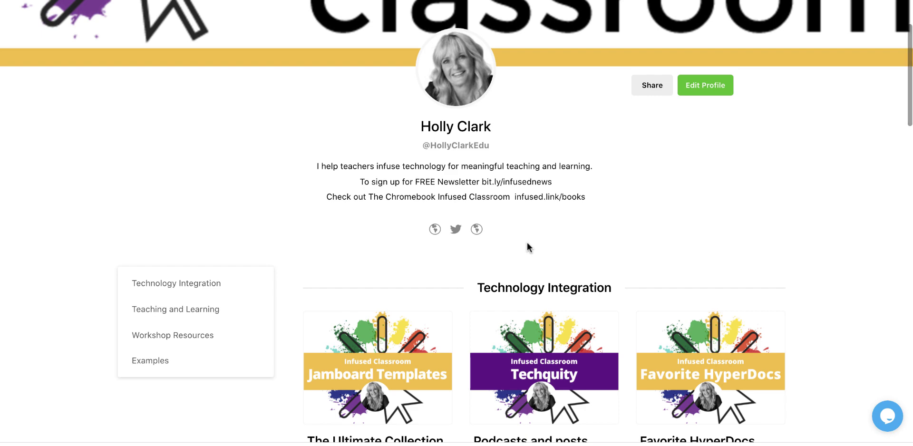
scroll(527, 241, "down", 3)
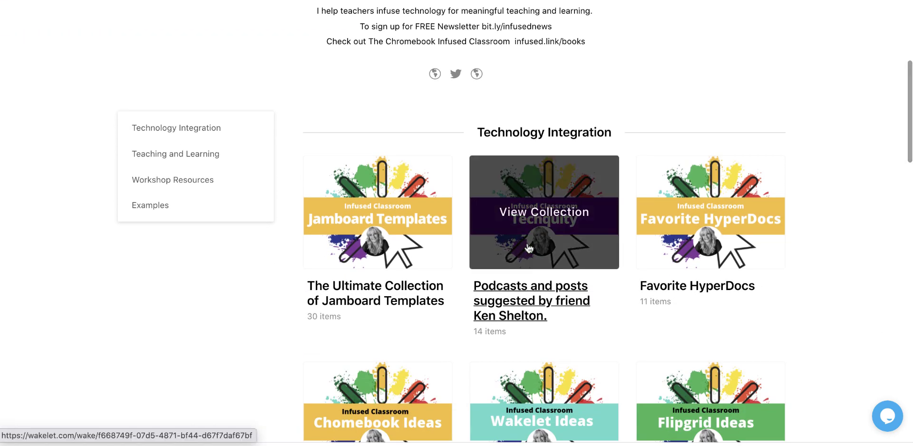
scroll(527, 246, "down", 3)
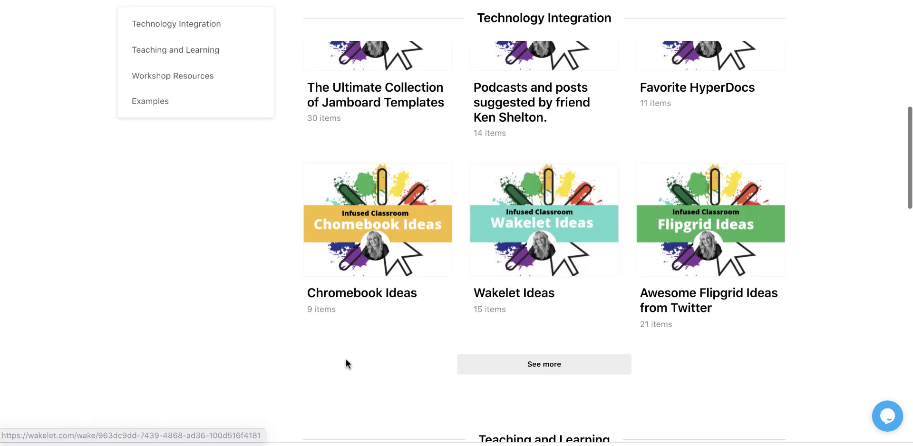
scroll(345, 361, "down", 4)
scroll(244, 347, "down", 5)
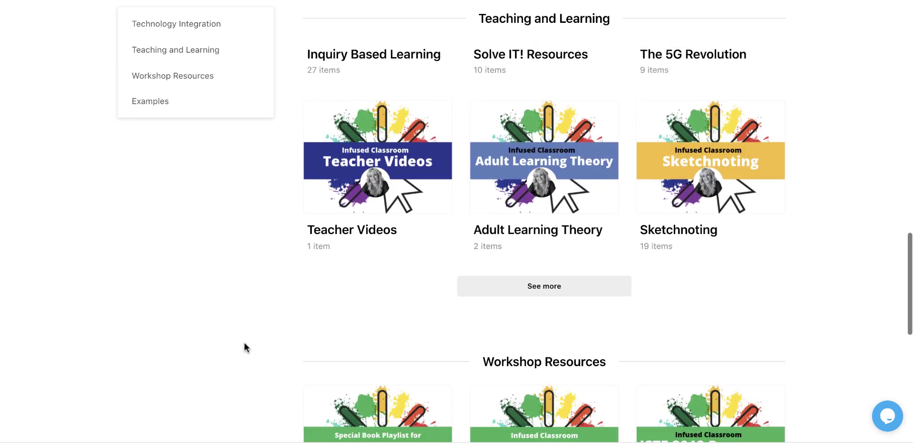
scroll(244, 344, "down", 2)
scroll(245, 343, "down", 4)
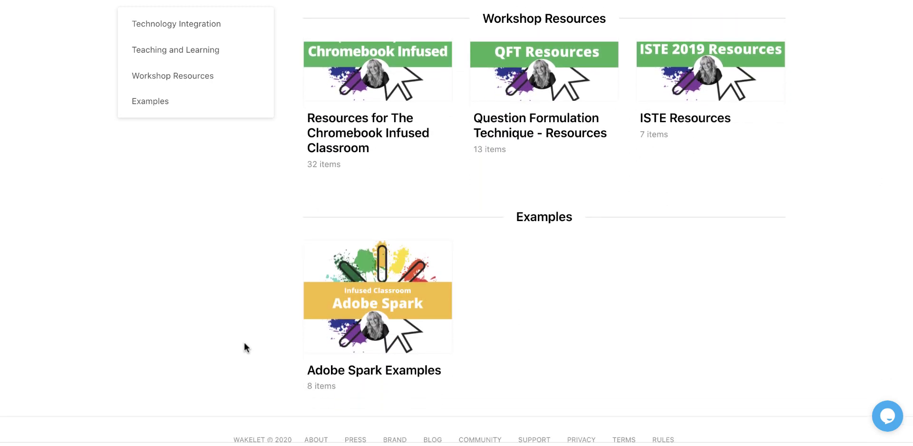
scroll(244, 341, "up", 20)
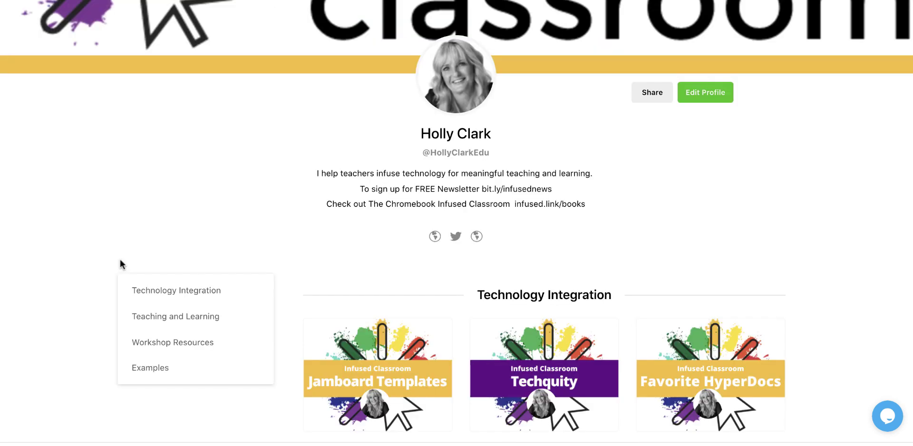